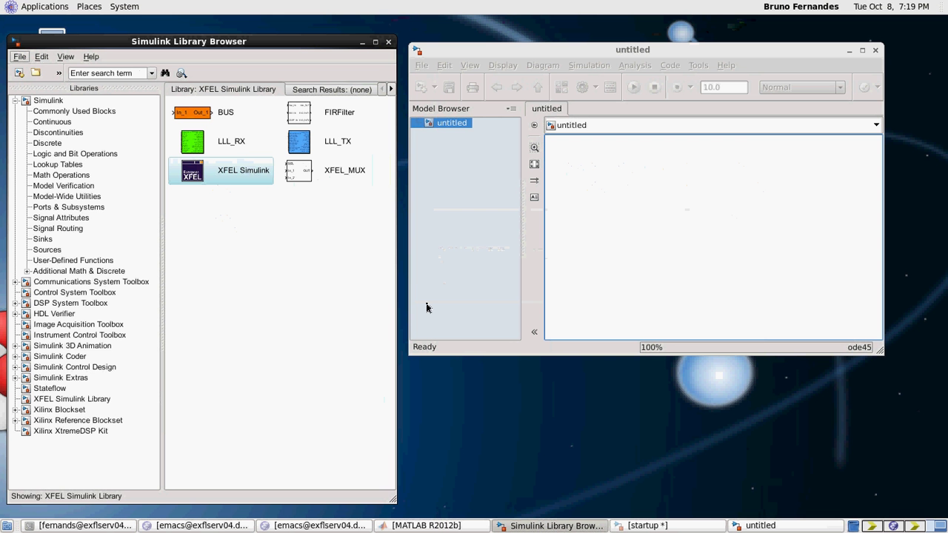
Step: Add the XFEL Simulink project definitions block from the library to the empty model
{"action": "left_click", "coordinate": [231, 151]}
{"action": "left_click", "coordinate": [234, 173]}
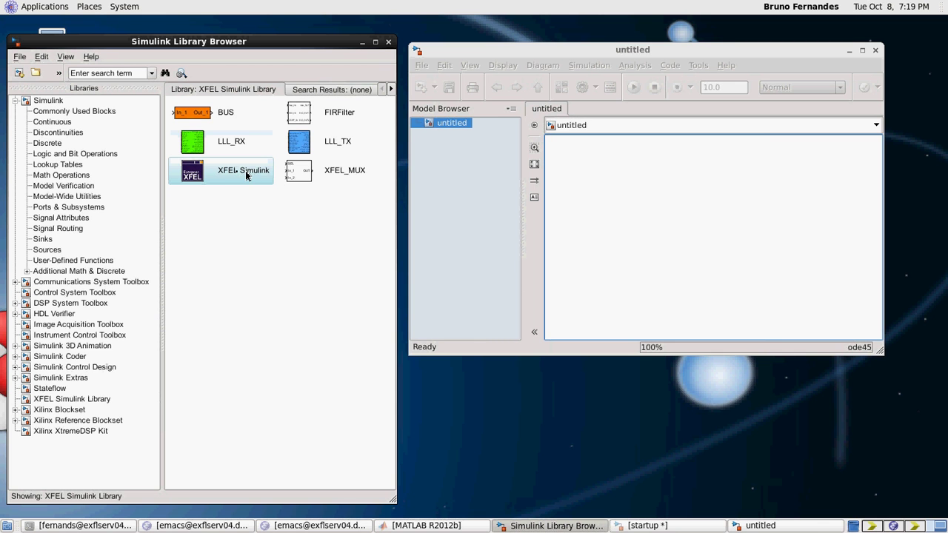
{"action": "left_click_drag", "start_coordinate": [236, 175], "coordinate": [612, 210]}
Step: Set the block's Board Project to SIS8300 and review the generated RESET, LEDS, ADC, TRIGGER ports
{"action": "double_click", "coordinate": [612, 208]}
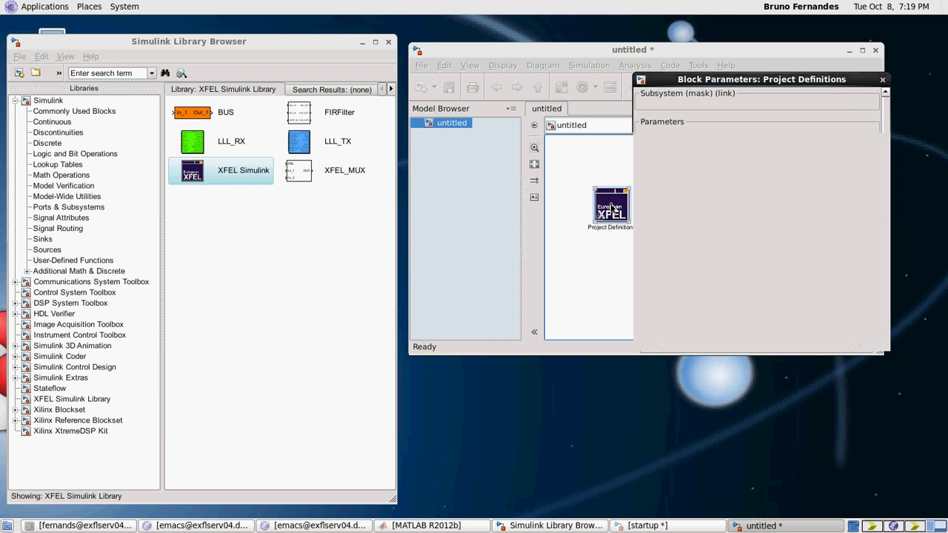
{"action": "left_click", "coordinate": [855, 147]}
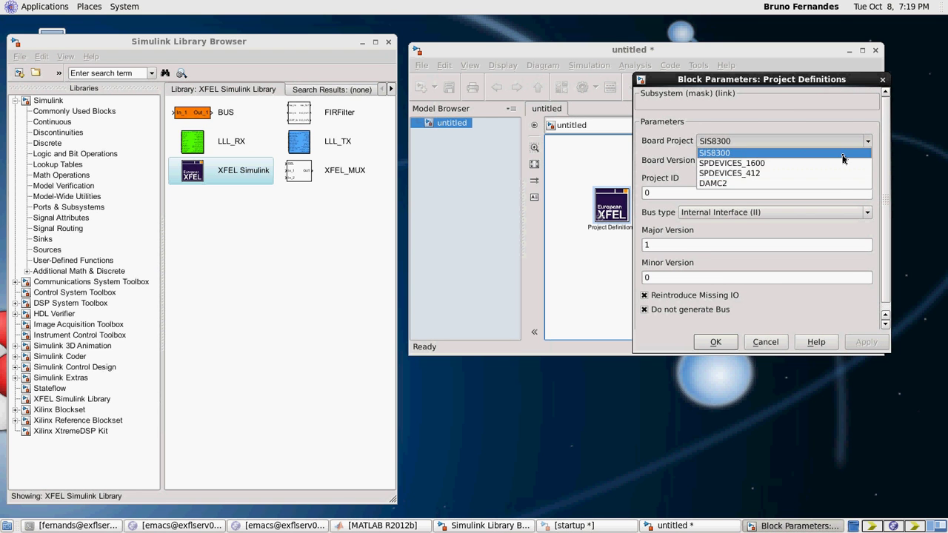
{"action": "left_click", "coordinate": [842, 154]}
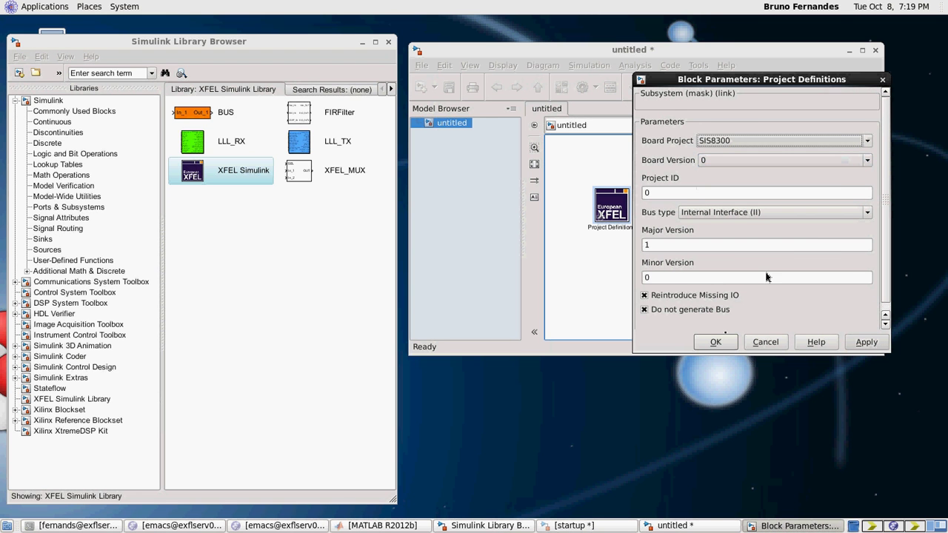
{"action": "left_click", "coordinate": [715, 342]}
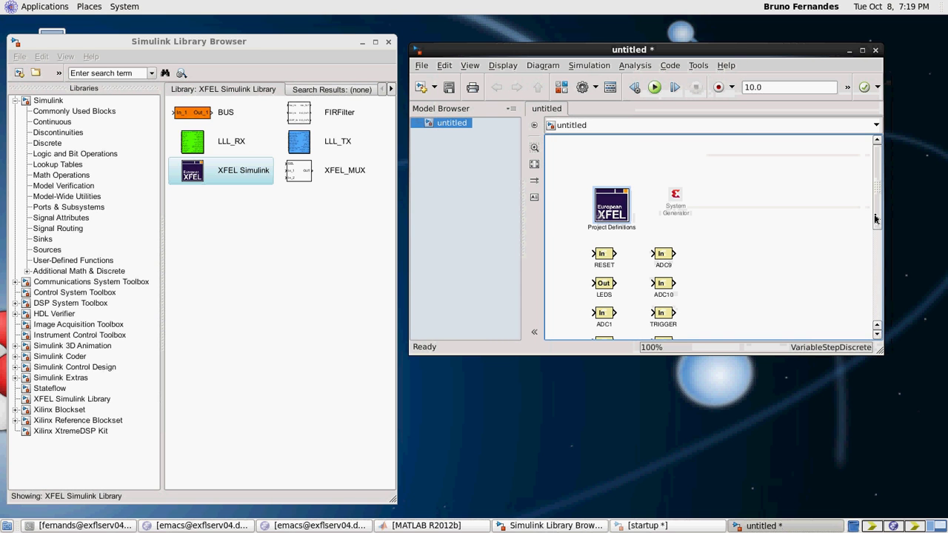
{"action": "left_click_drag", "start_coordinate": [875, 218], "coordinate": [877, 273]}
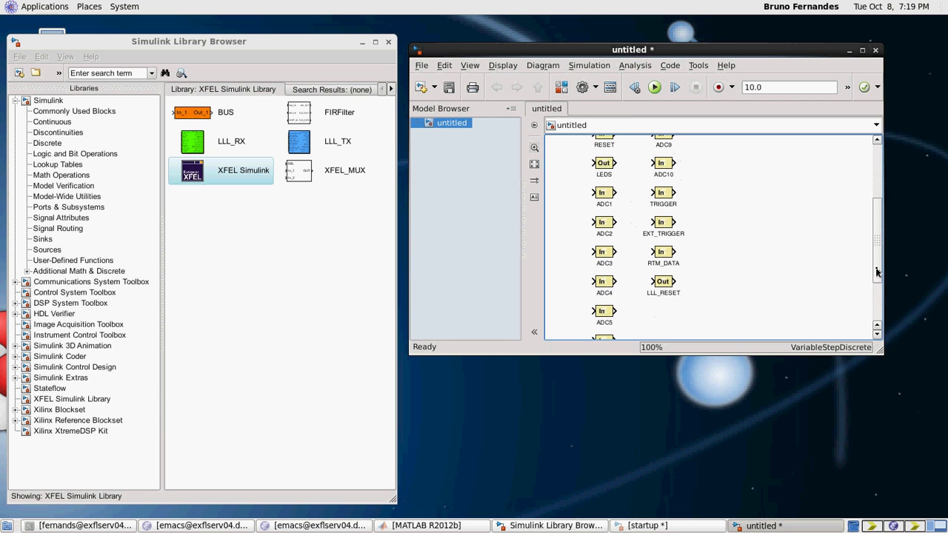
{"action": "scroll", "coordinate": [666, 233], "scroll_direction": "up", "scroll_amount": 4}
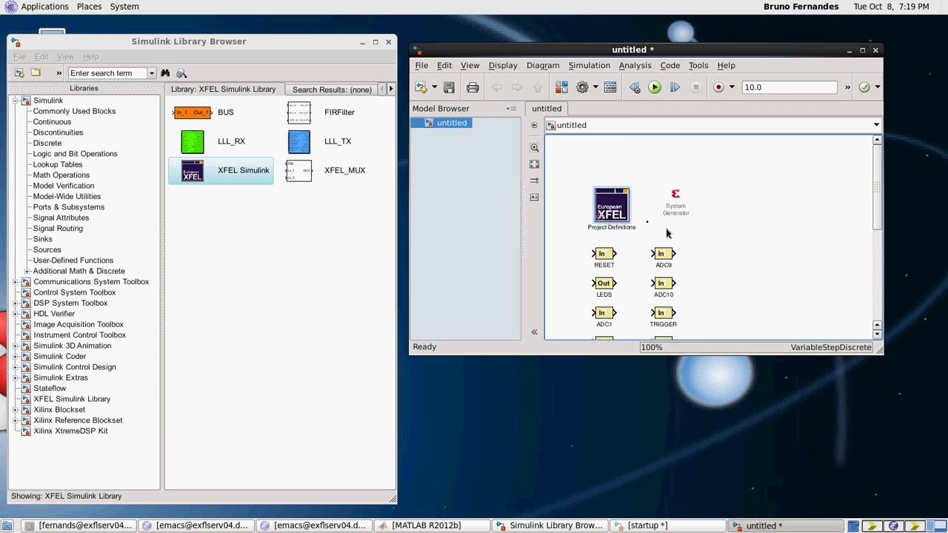
Step: Change the Project Definitions board project to DAMC2
{"action": "double_click", "coordinate": [613, 215]}
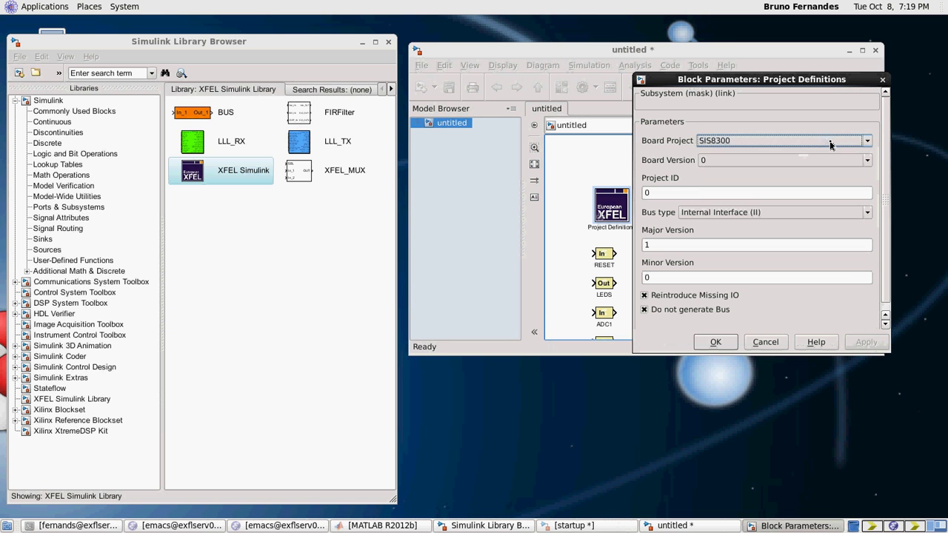
{"action": "left_click", "coordinate": [830, 145]}
{"action": "left_click", "coordinate": [807, 185]}
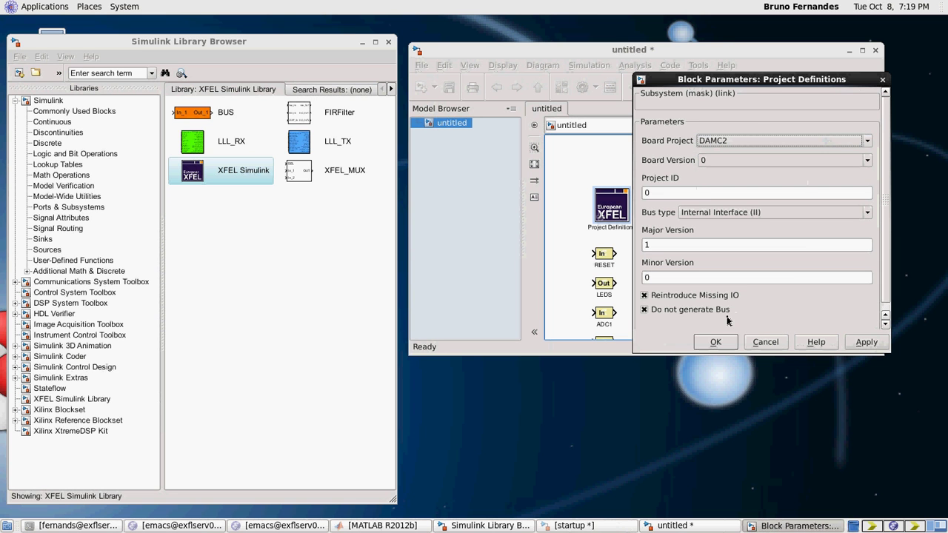
{"action": "left_click", "coordinate": [715, 341]}
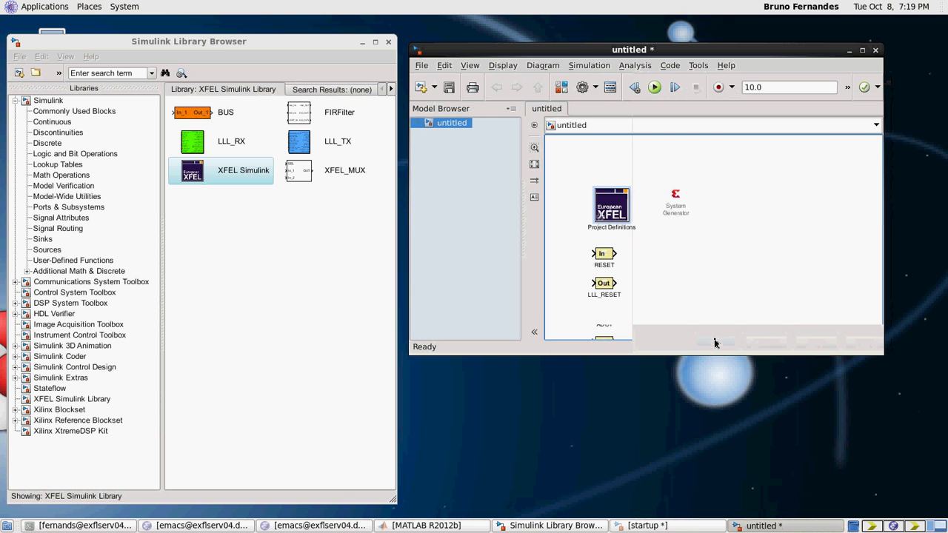
Step: Confirm the System Generator settings for Virtex5 xc5vlx50t-1ff1136 with VHDL
{"action": "left_click", "coordinate": [675, 197]}
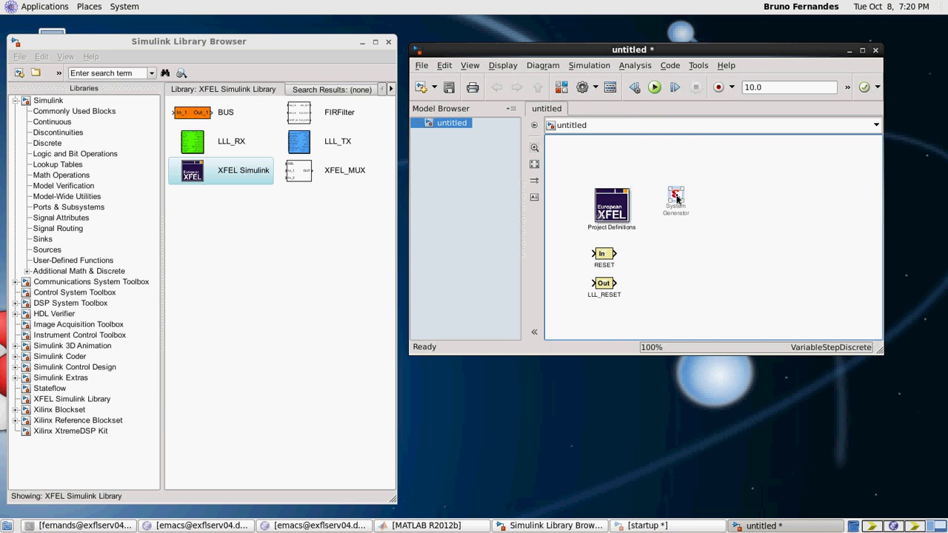
{"action": "double_click", "coordinate": [675, 196]}
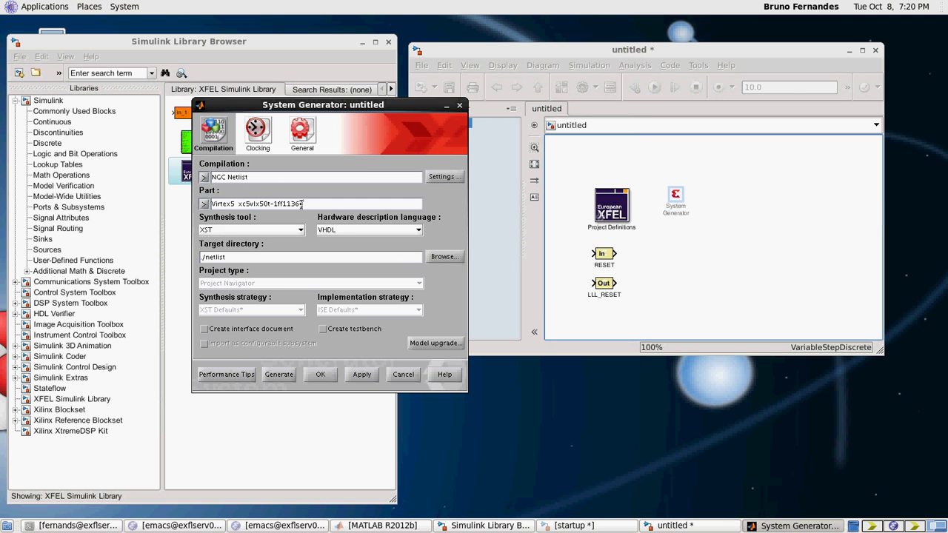
{"action": "left_click", "coordinate": [320, 375]}
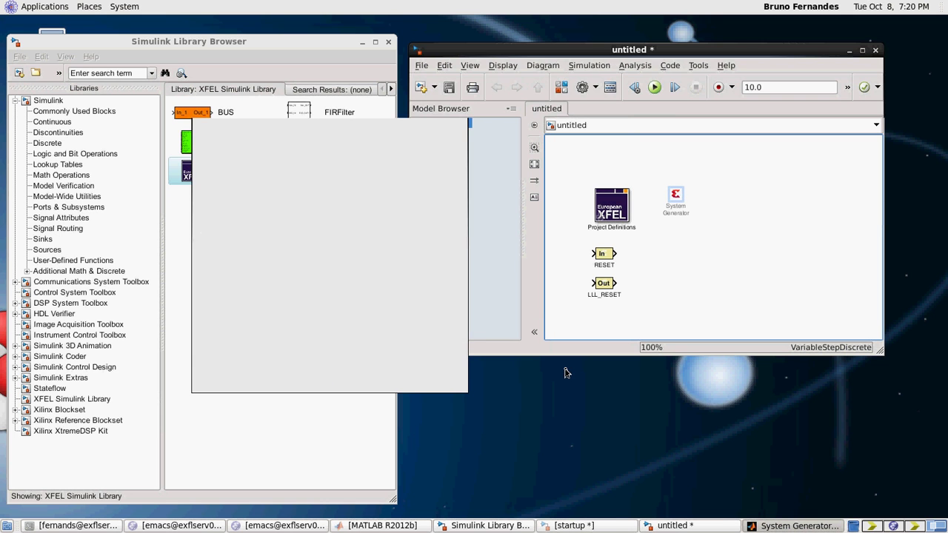
{"action": "left_click", "coordinate": [614, 215]}
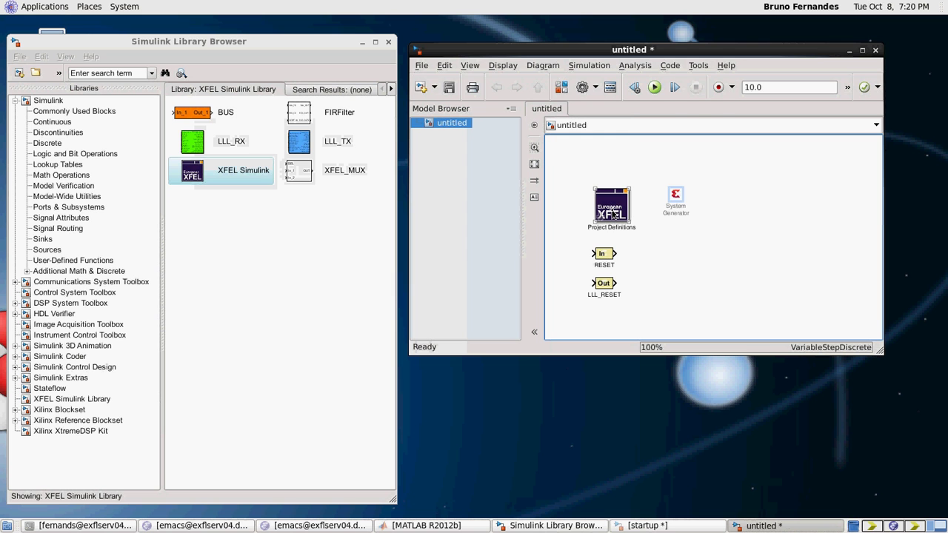
{"action": "double_click", "coordinate": [614, 214]}
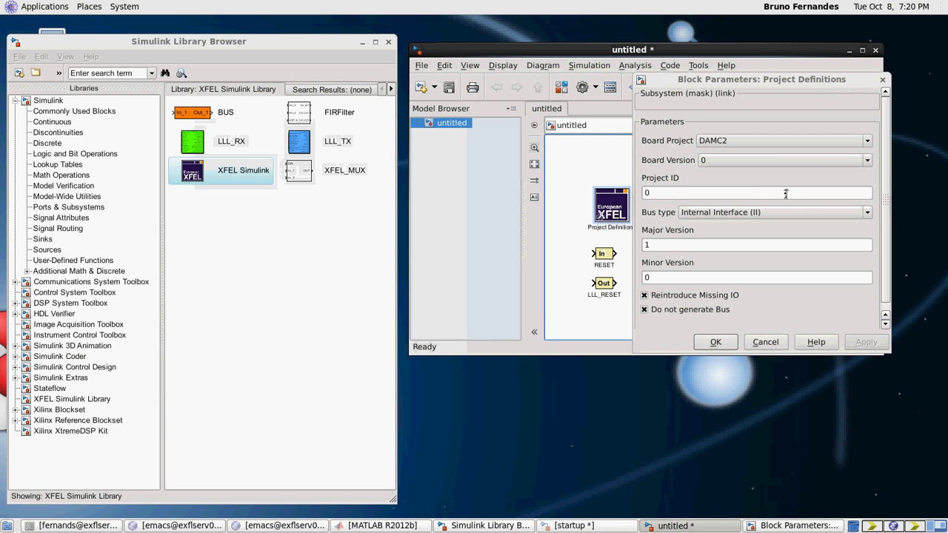
{"action": "left_click", "coordinate": [785, 193]}
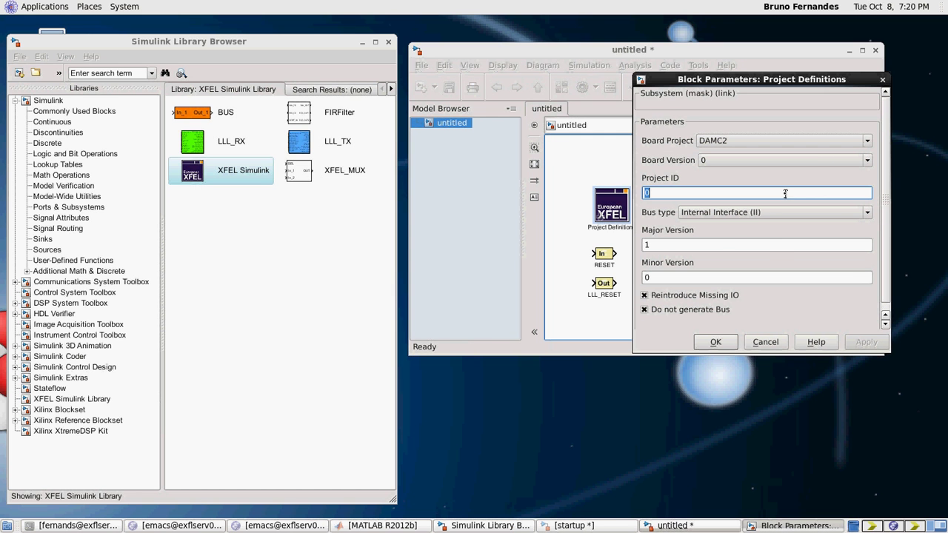
{"action": "left_click", "coordinate": [765, 245]}
{"action": "left_click", "coordinate": [758, 278]}
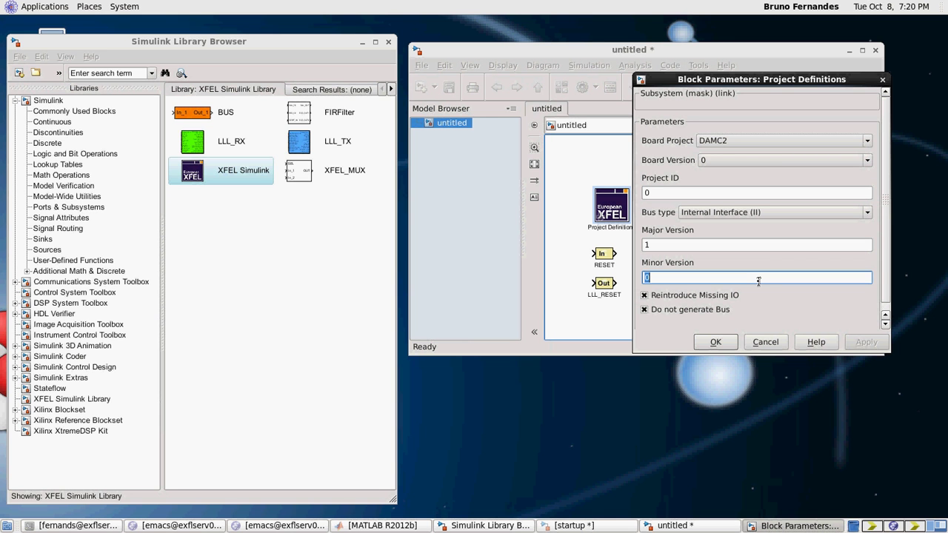
{"action": "left_click", "coordinate": [869, 214]}
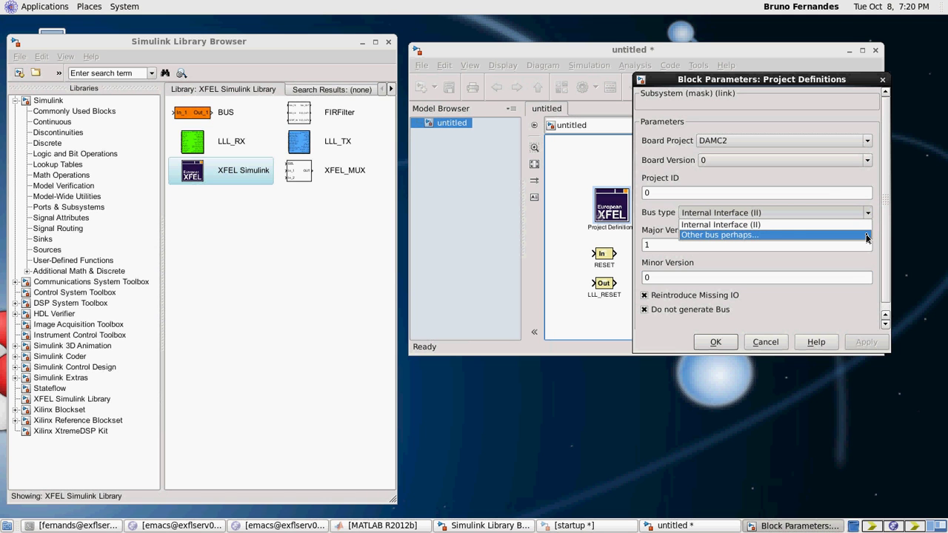
{"action": "left_click", "coordinate": [865, 230]}
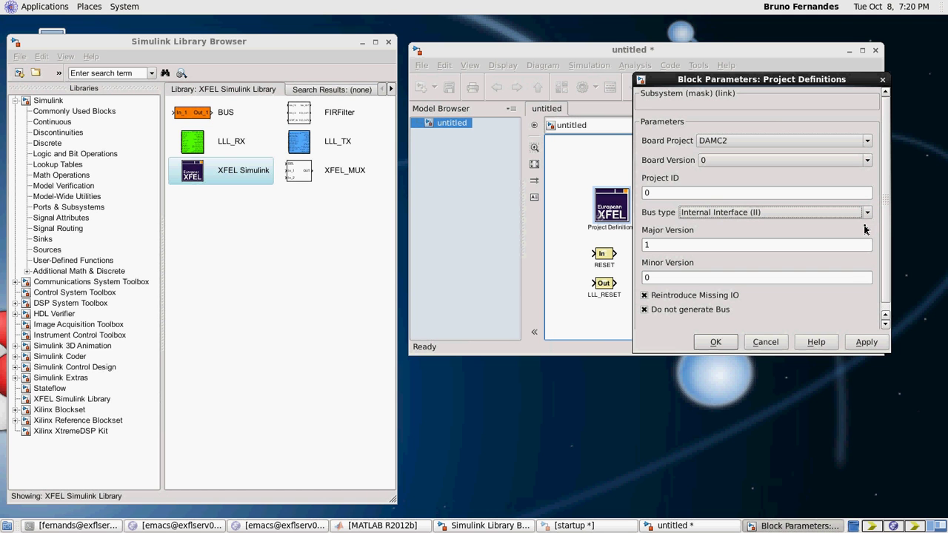
{"action": "left_click", "coordinate": [719, 346]}
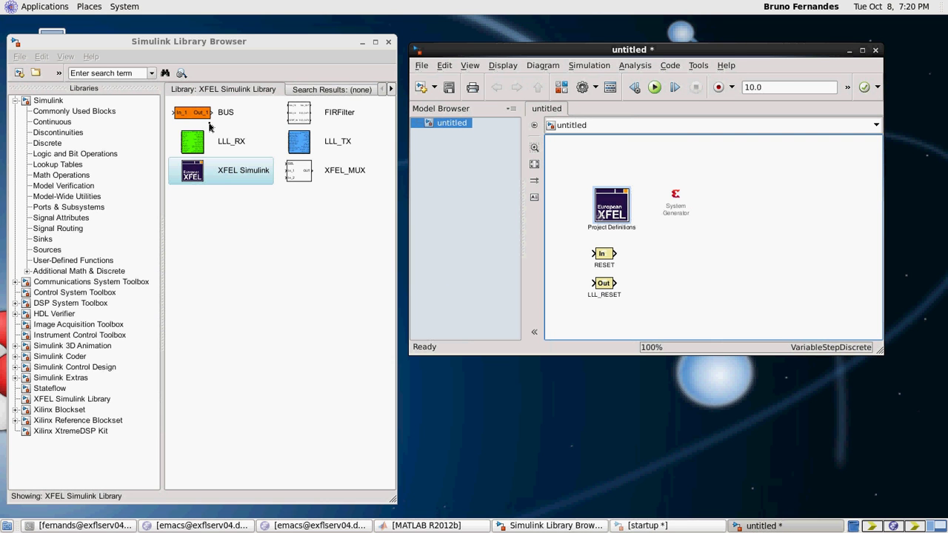
Step: Add a BUS block named 'Input Register' as an unsigned fixed-point input Register
{"action": "left_click_drag", "start_coordinate": [198, 117], "coordinate": [689, 252]}
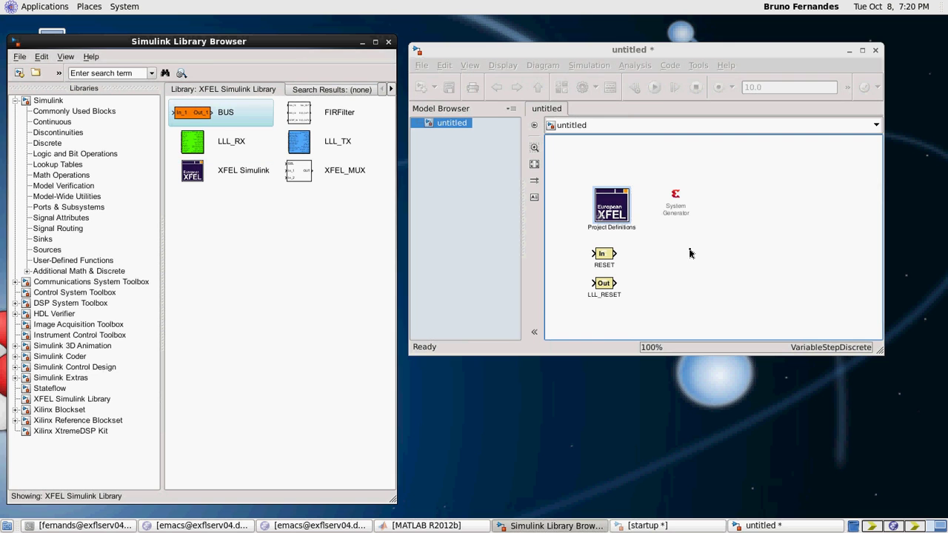
{"action": "double_click", "coordinate": [689, 252]}
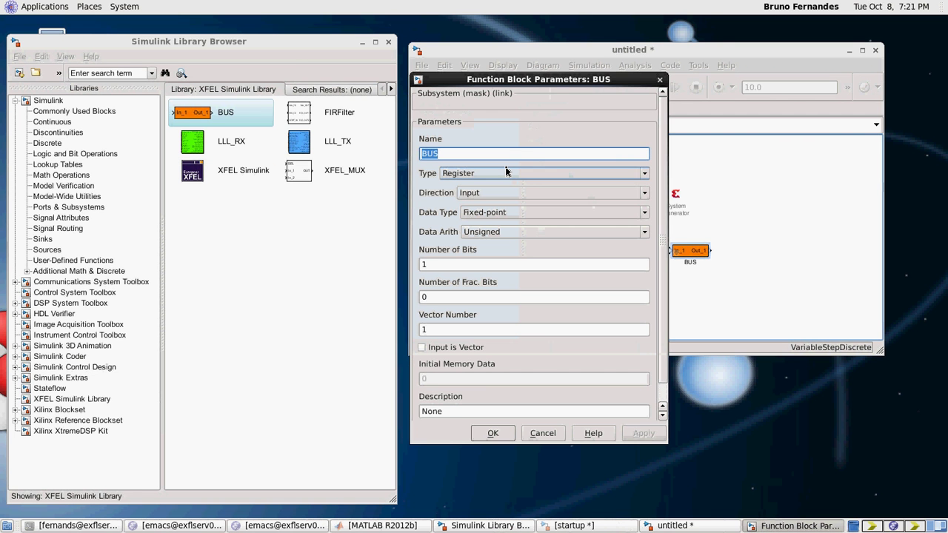
{"action": "type", "text": "Input Register"}
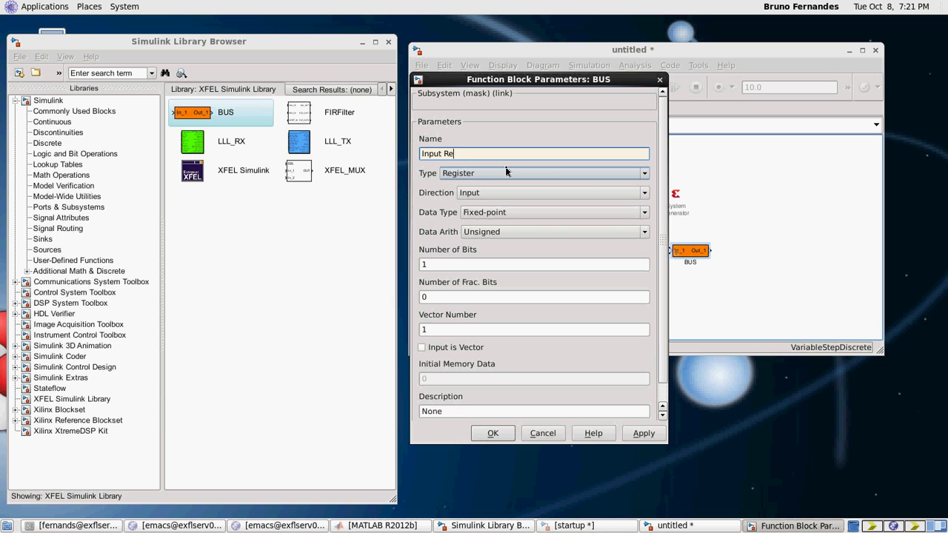
{"action": "left_click", "coordinate": [581, 174]}
{"action": "left_click", "coordinate": [581, 174]}
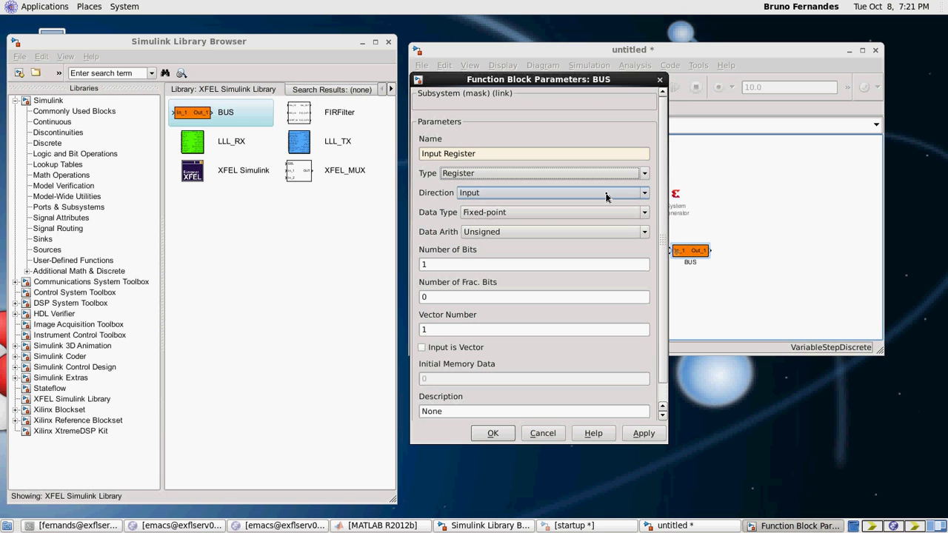
{"action": "left_click", "coordinate": [606, 194]}
{"action": "left_click", "coordinate": [606, 197]}
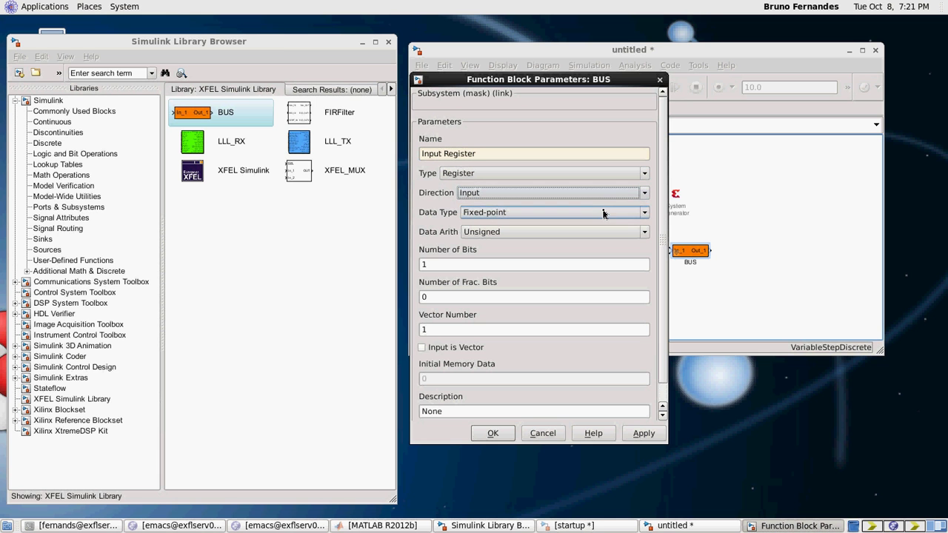
{"action": "left_click", "coordinate": [604, 214]}
{"action": "left_click", "coordinate": [603, 214]}
{"action": "left_click", "coordinate": [601, 234]}
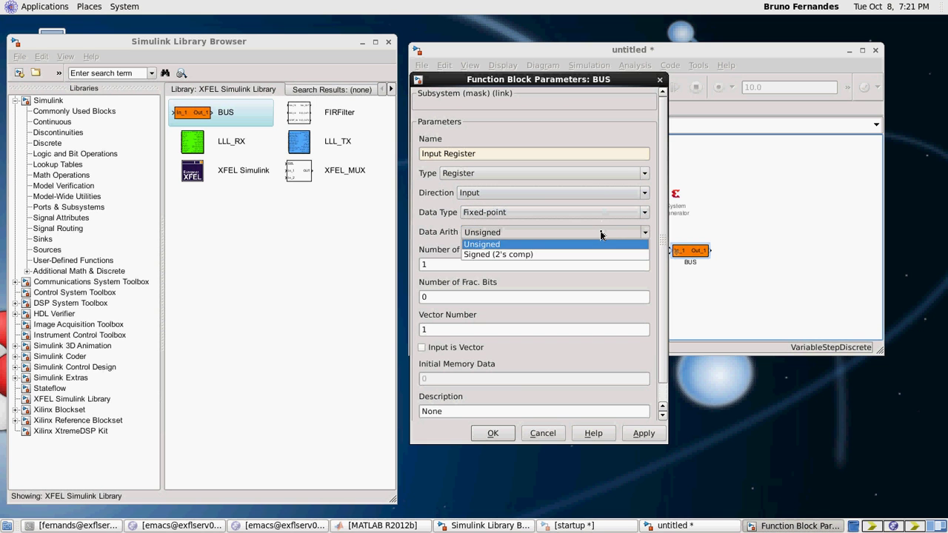
{"action": "left_click", "coordinate": [600, 234]}
Step: Set the register to 16 bits with description 'Example' and apply
{"action": "double_click", "coordinate": [576, 265]}
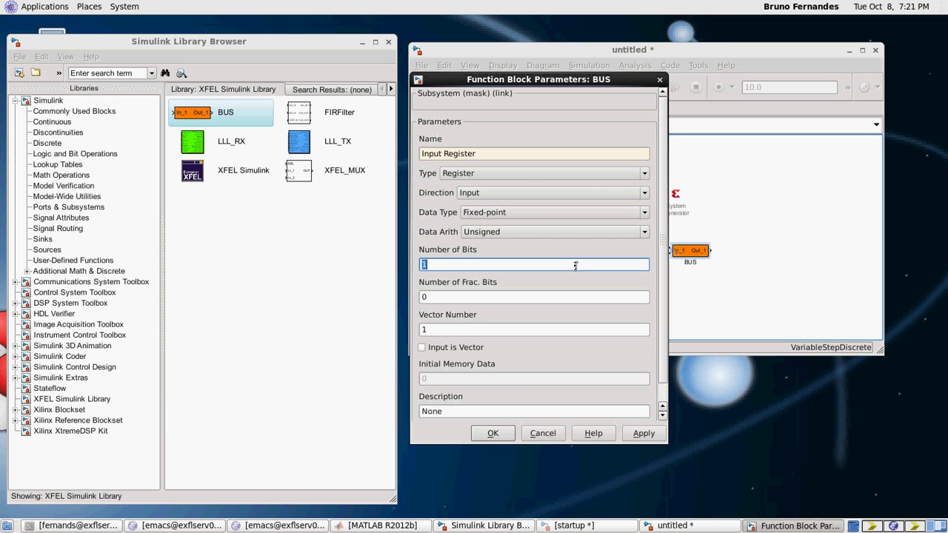
{"action": "type", "text": "16"}
{"action": "double_click", "coordinate": [463, 412]}
{"action": "type", "text": "Example"}
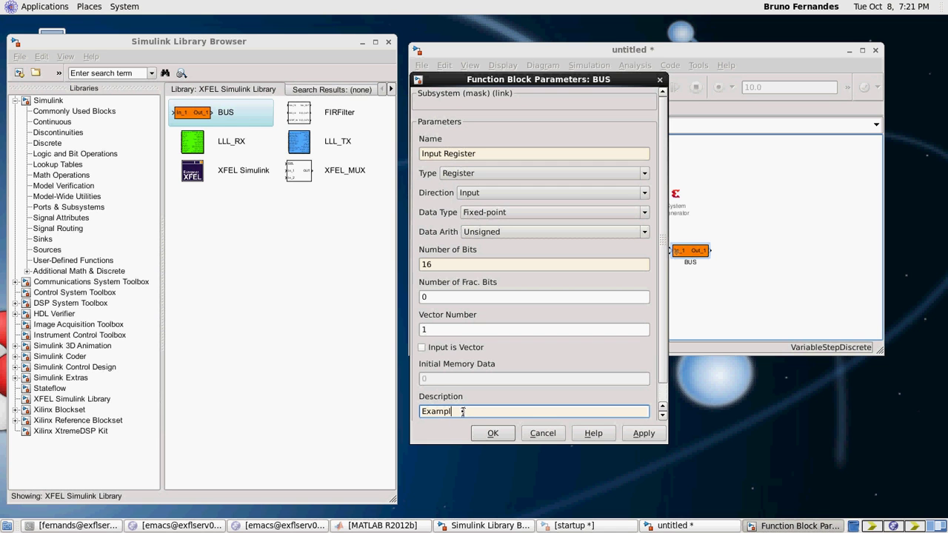
{"action": "left_click", "coordinate": [638, 434]}
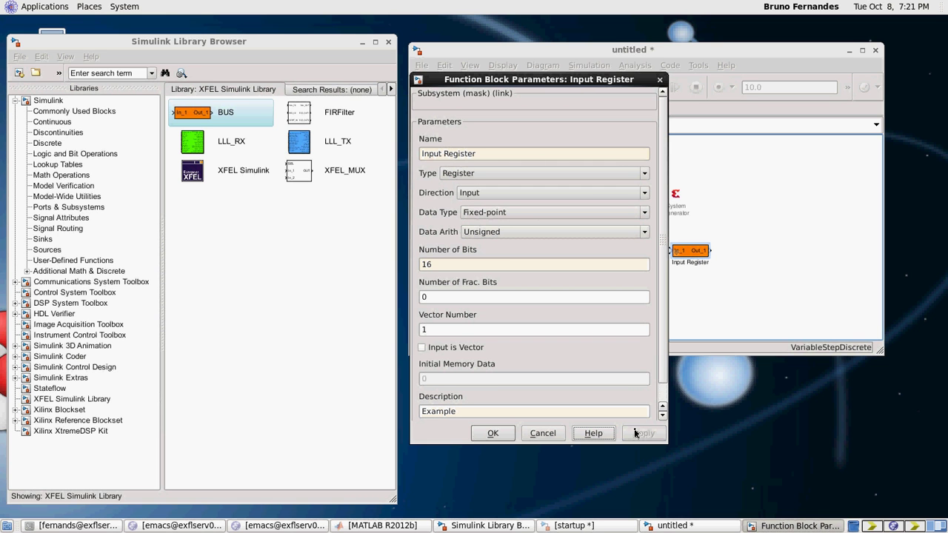
Step: Rename the block to 'Output Register' with direction Output, then apply and confirm
{"action": "triple_click", "coordinate": [518, 154]}
{"action": "key", "text": "Home"}
{"action": "key", "text": "ctrl+shift+Right"}
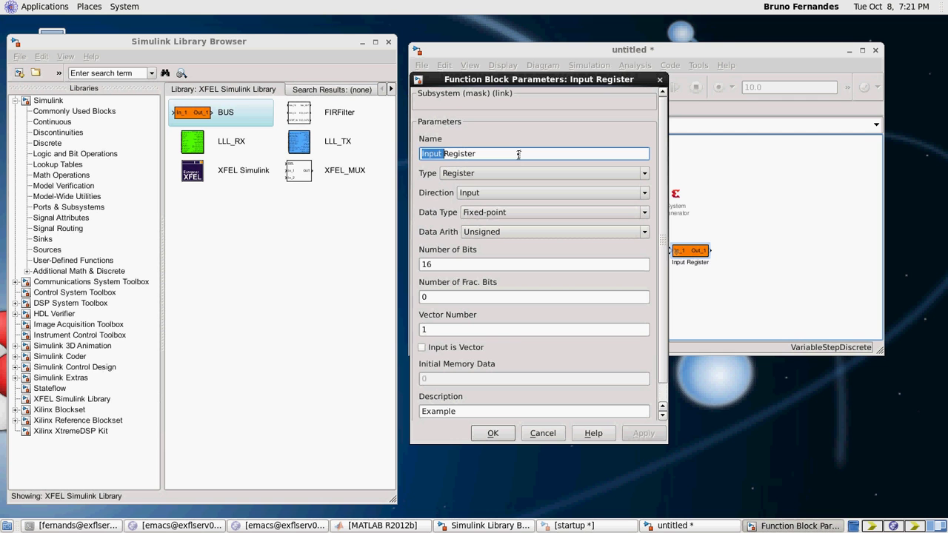
{"action": "type", "text": "Output"}
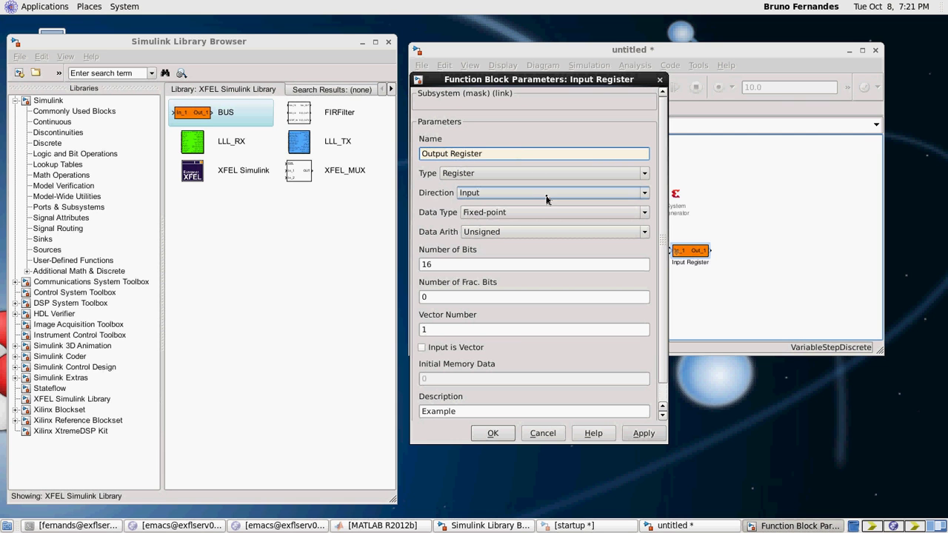
{"action": "left_click", "coordinate": [545, 196]}
{"action": "left_click", "coordinate": [542, 214]}
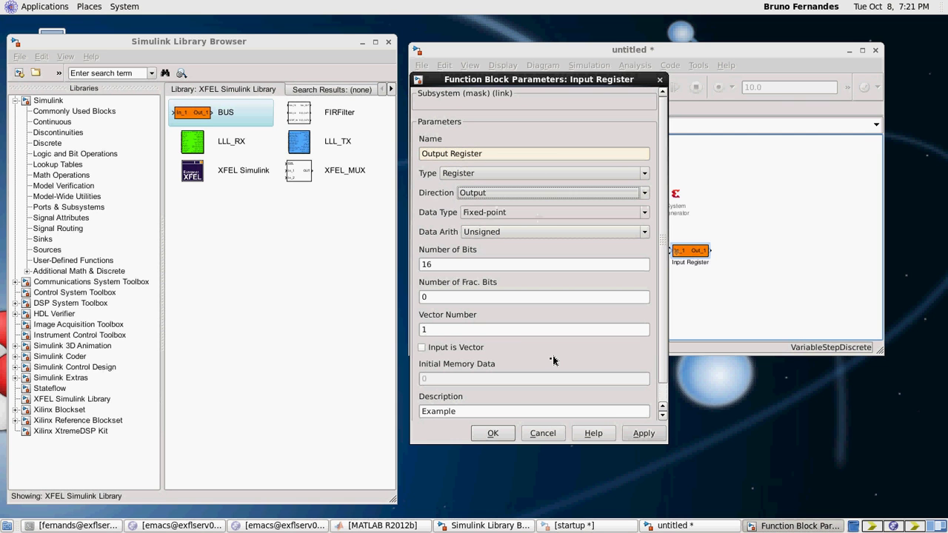
{"action": "left_click", "coordinate": [642, 434]}
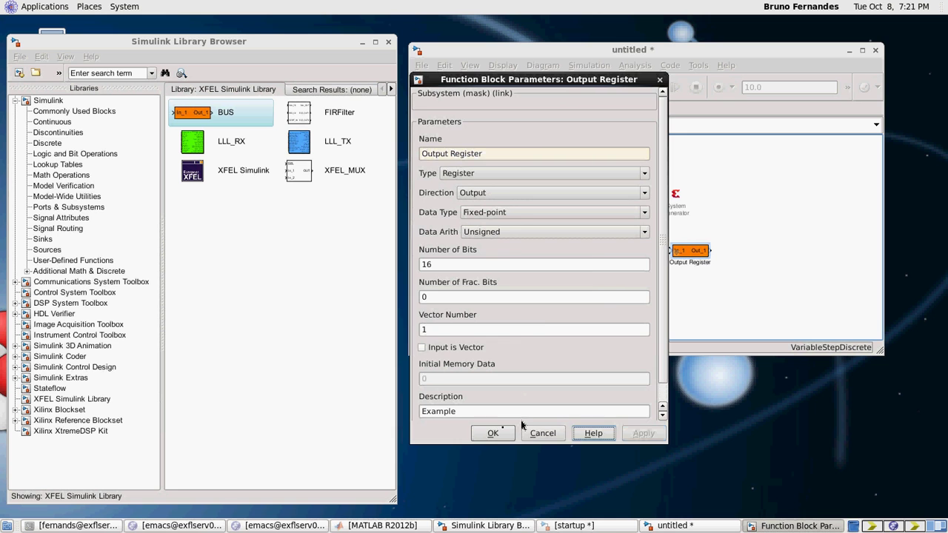
{"action": "left_click", "coordinate": [493, 433]}
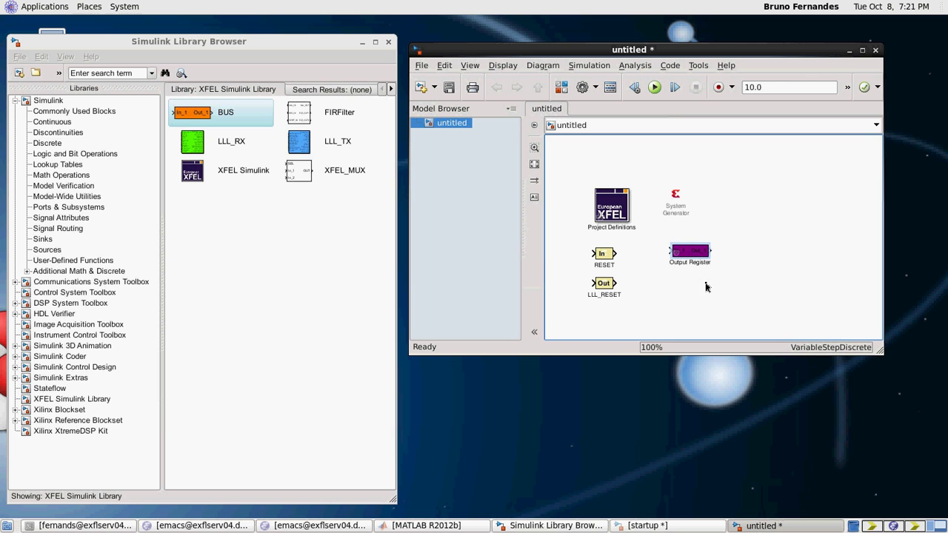
Step: Add the LLL_TX and LLL_RX blocks from the XFEL library to the model
{"action": "left_click", "coordinate": [320, 148]}
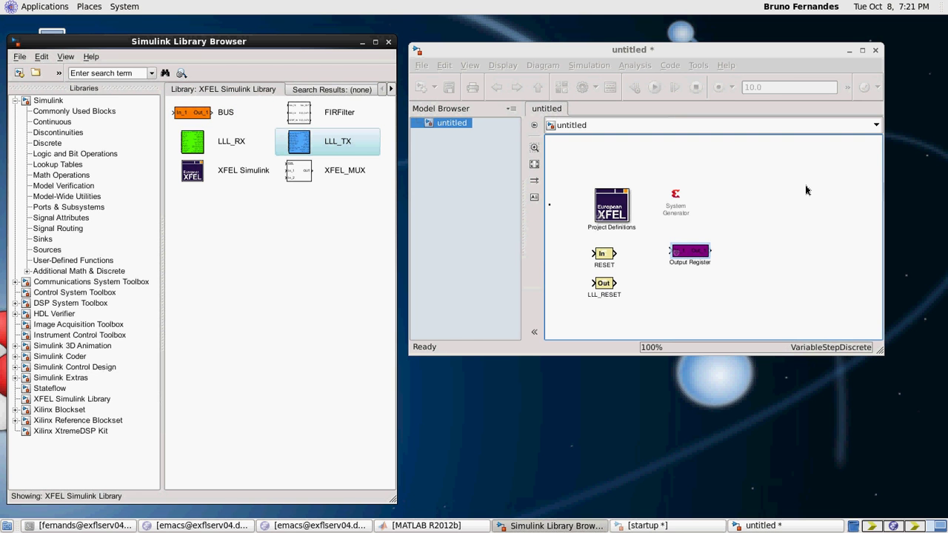
{"action": "key", "text": "ctrl+i"}
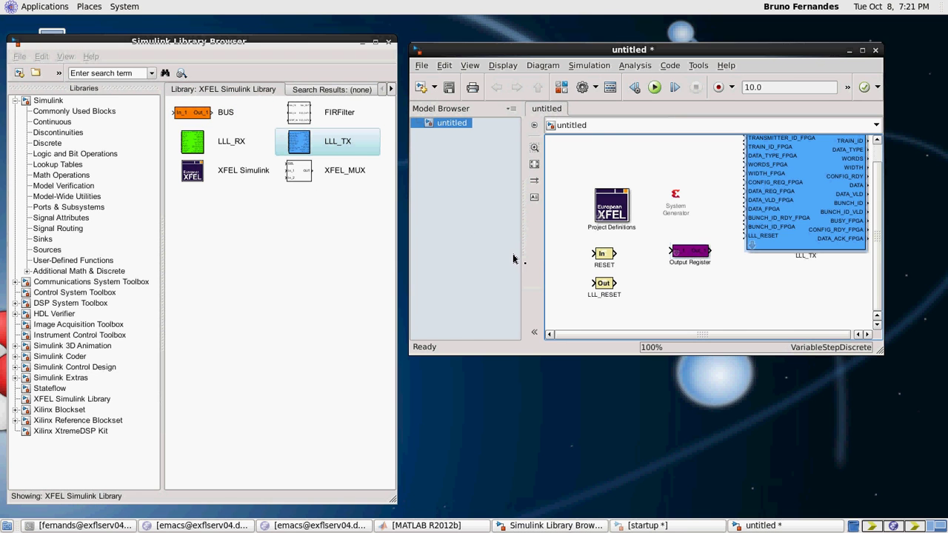
{"action": "key", "text": "Left"}
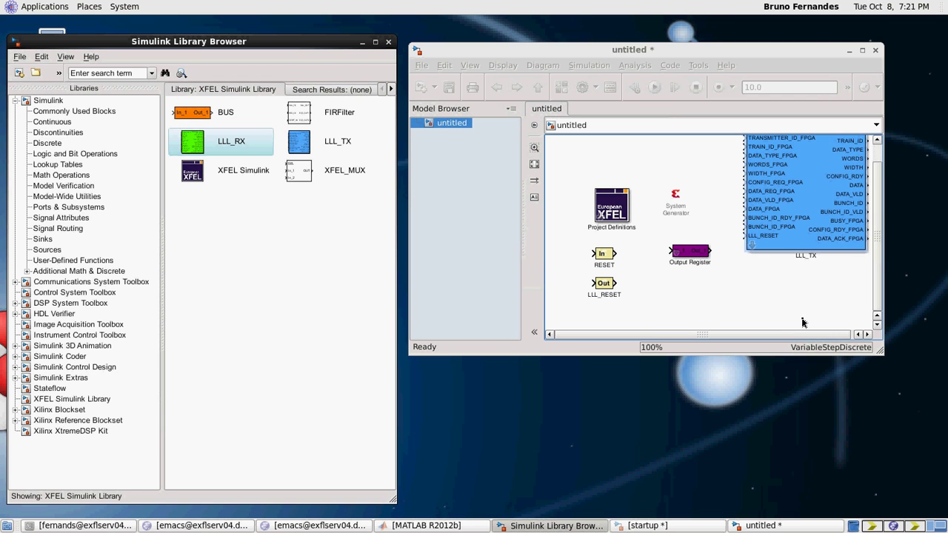
{"action": "key", "text": "ctrl+i"}
Step: Position LLL_RX directly under LLL_TX and fit the diagram in view
{"action": "key", "text": "space"}
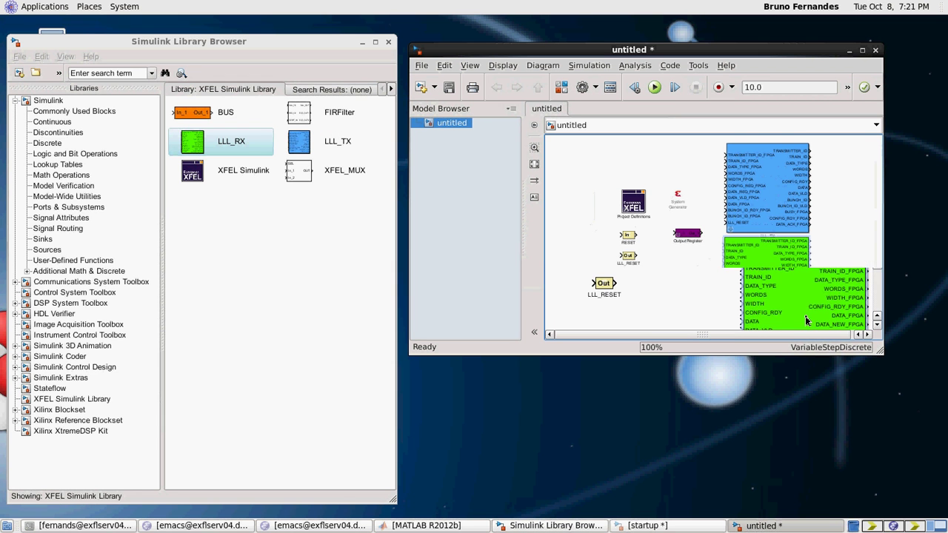
{"action": "left_click_drag", "start_coordinate": [761, 299], "coordinate": [791, 294]}
{"action": "key", "text": "space"}
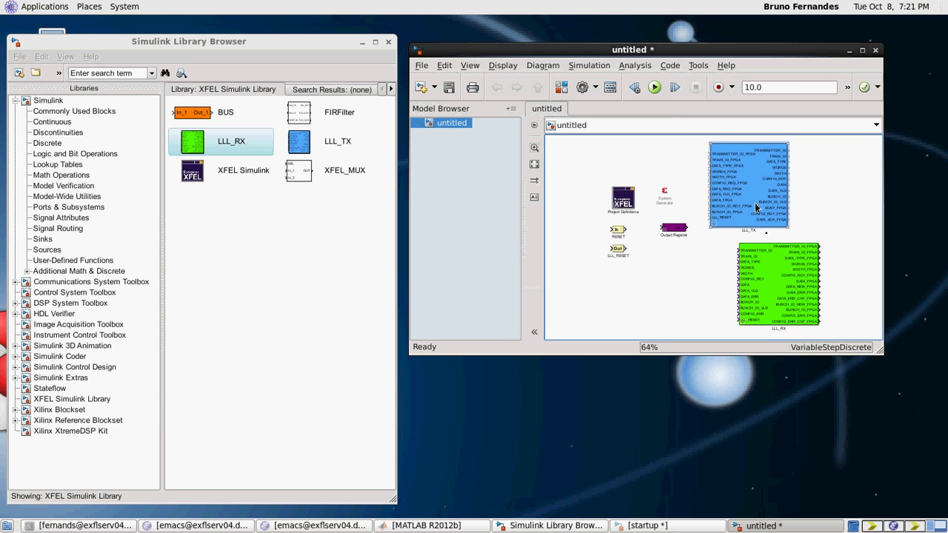
{"action": "left_click", "coordinate": [775, 285]}
{"action": "left_click", "coordinate": [751, 189]}
{"action": "left_click", "coordinate": [773, 285]}
{"action": "left_click", "coordinate": [672, 294]}
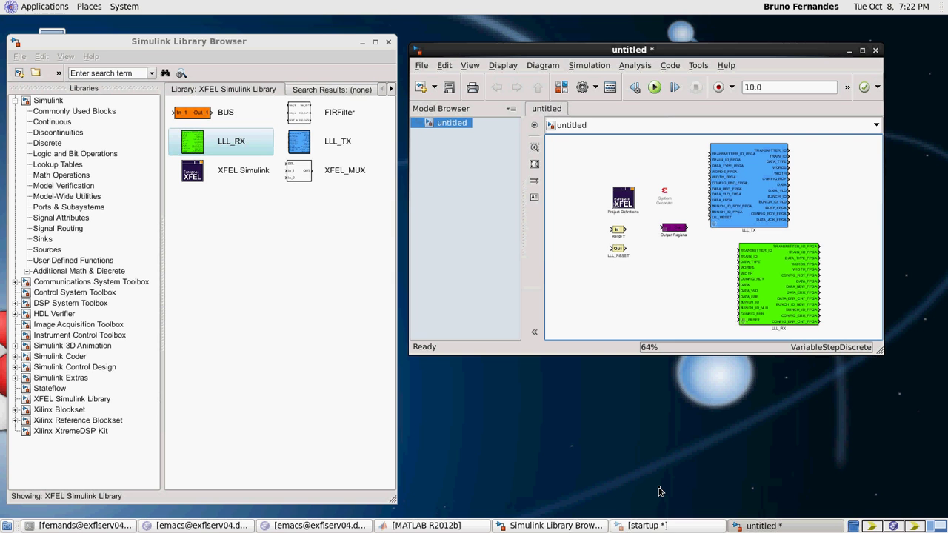
Step: Switch to the startup model window showing the ADC memory diagram
{"action": "left_click", "coordinate": [666, 526]}
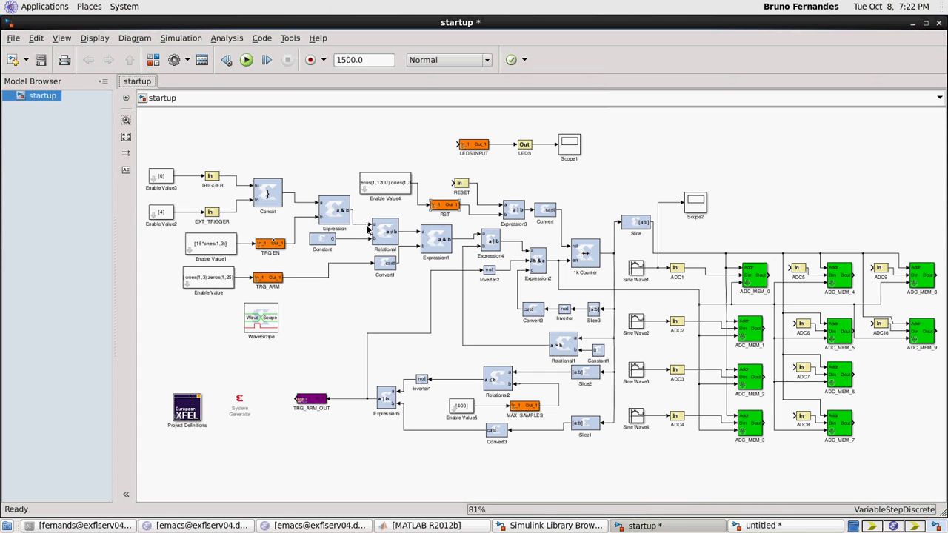
{"action": "left_click", "coordinate": [271, 280]}
{"action": "left_click", "coordinate": [811, 407]}
Step: Generate the SIS8300 bus from Project Definitions, choosing the temp folder as output directory
{"action": "double_click", "coordinate": [191, 410]}
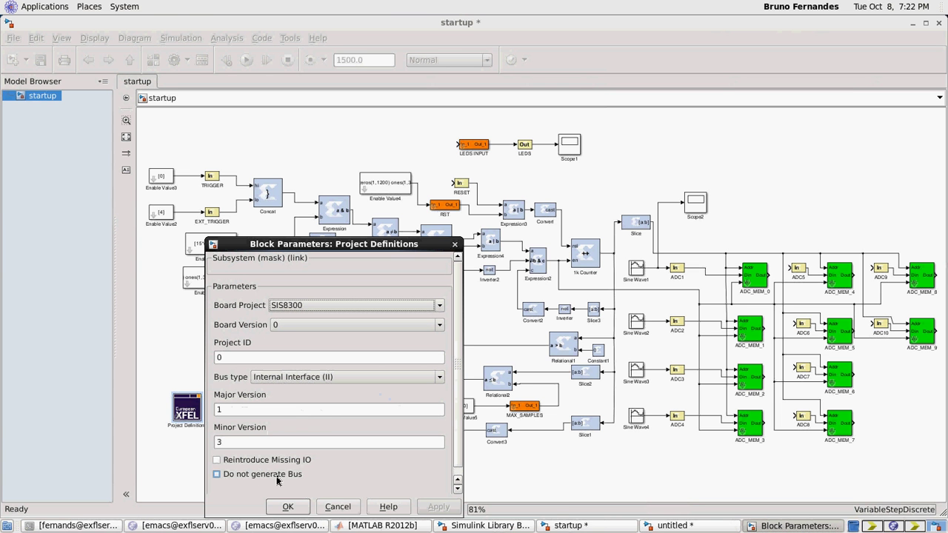
{"action": "left_click", "coordinate": [288, 506]}
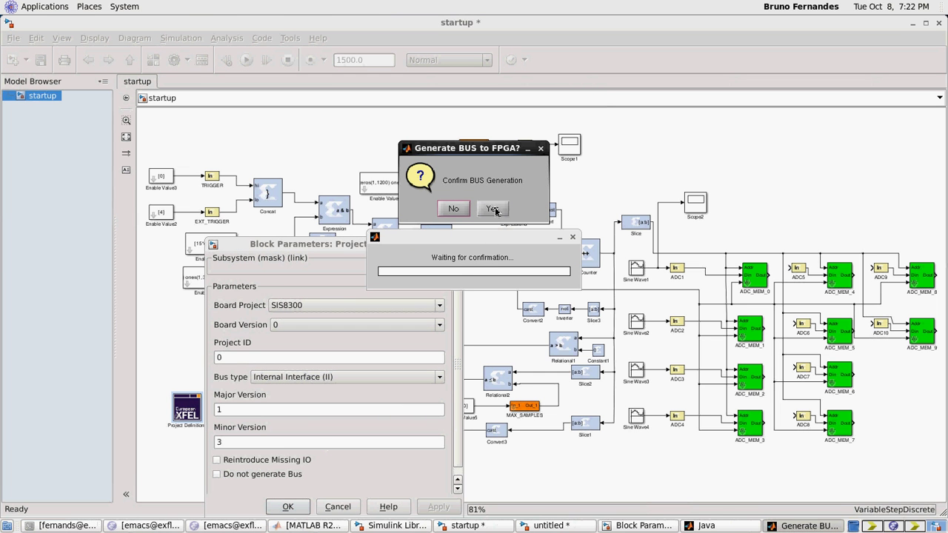
{"action": "left_click", "coordinate": [494, 210]}
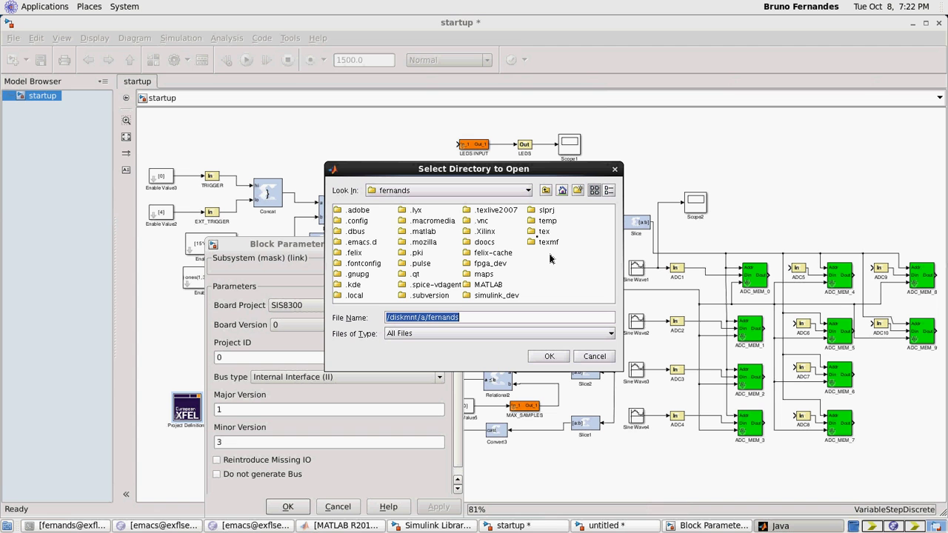
{"action": "double_click", "coordinate": [541, 222]}
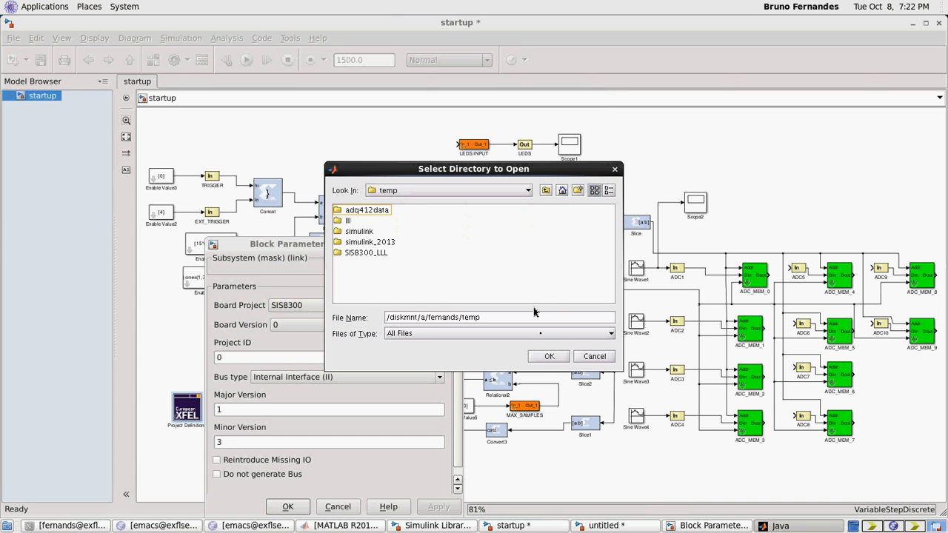
{"action": "left_click", "coordinate": [546, 357]}
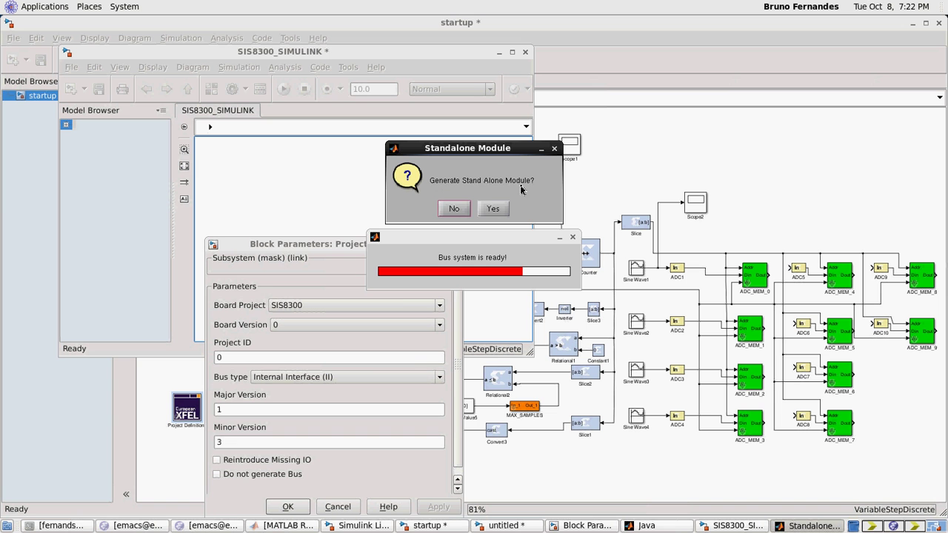
Step: Decline the standalone module, leaving the SIS8300_SIMULINK model with bus_model, xMultGen, user_model
{"action": "left_click", "coordinate": [450, 209]}
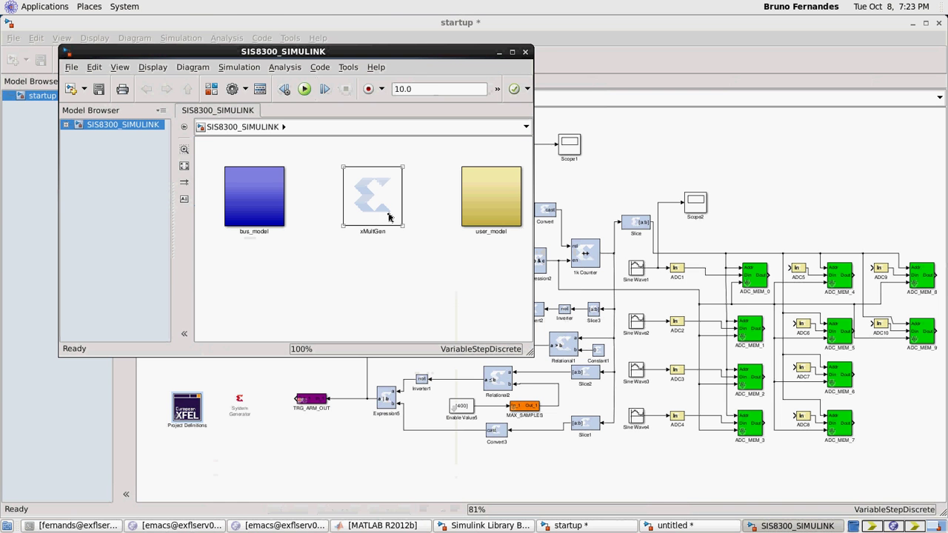
{"action": "left_click", "coordinate": [308, 269]}
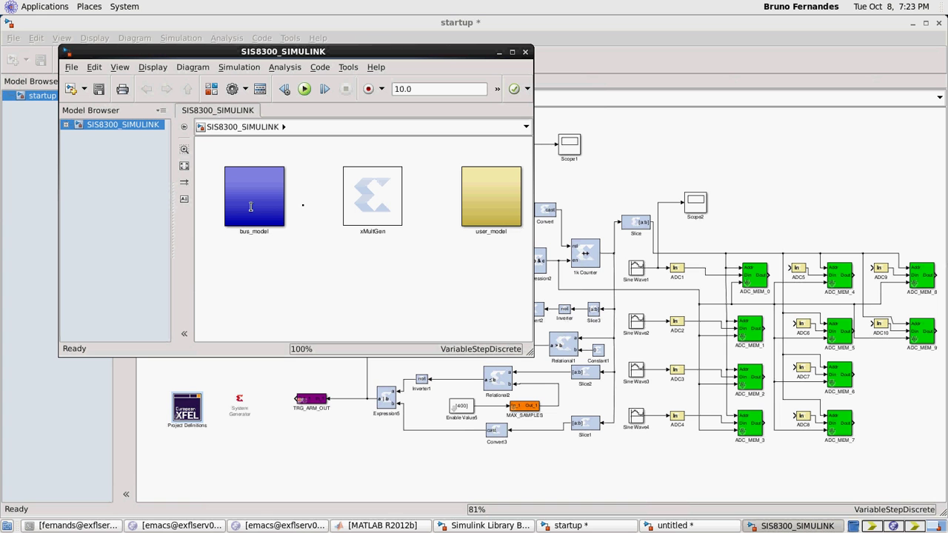
{"action": "left_click", "coordinate": [474, 208]}
Step: Inspect the bus_model subsystem diagram, then return to the SIS8300_SIMULINK top level
{"action": "double_click", "coordinate": [272, 210]}
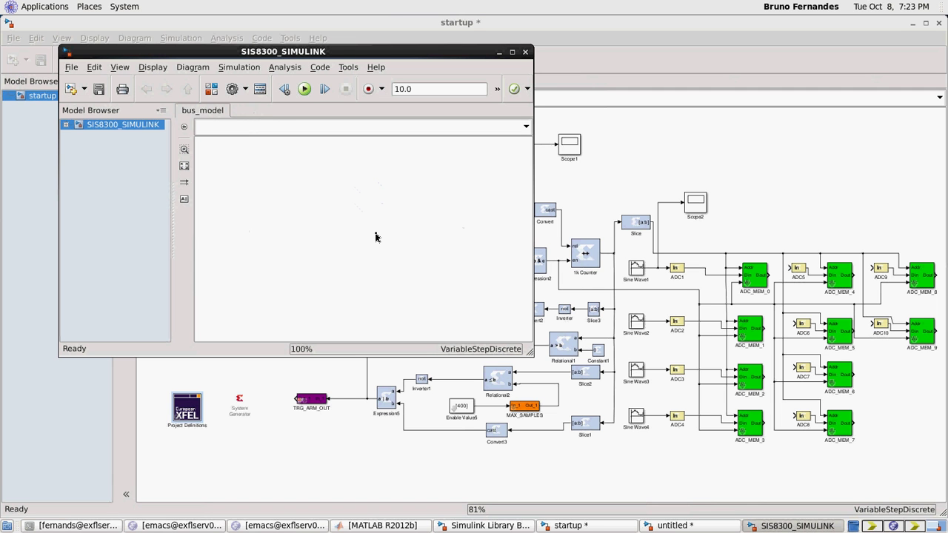
{"action": "key", "text": "space"}
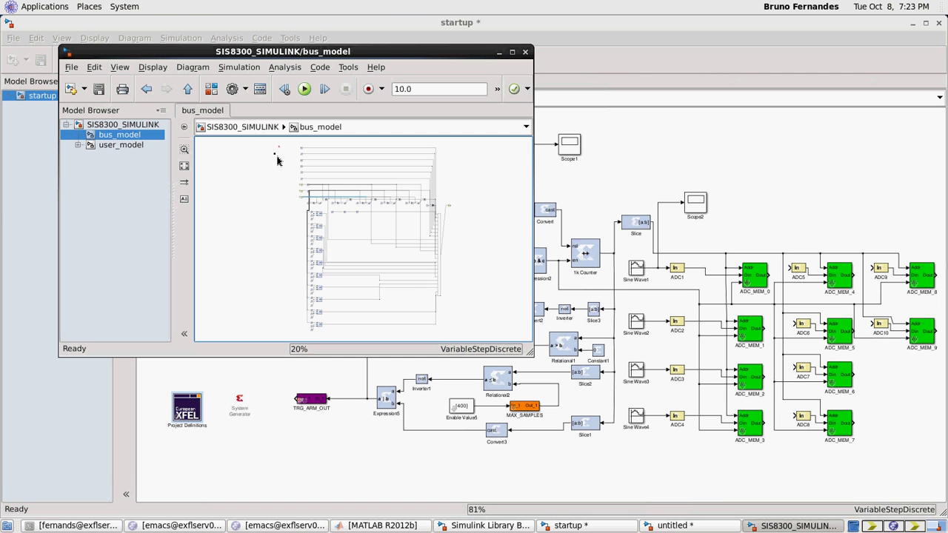
{"action": "left_click", "coordinate": [235, 131]}
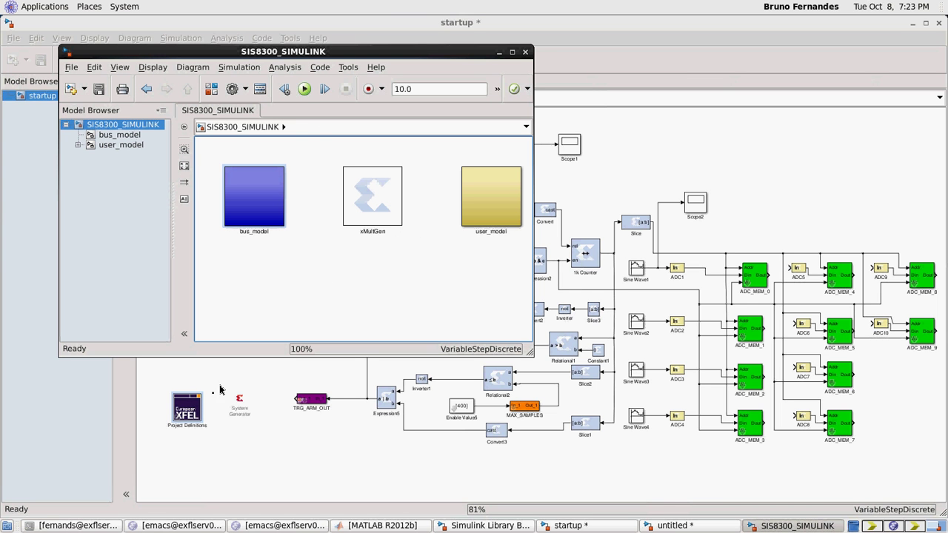
Step: Show SIS8300_SIMULINK_MAP.XML in Emacs at the WORD_PROJ_VERSION and LEDS_INPUT entries
{"action": "left_click", "coordinate": [161, 525]}
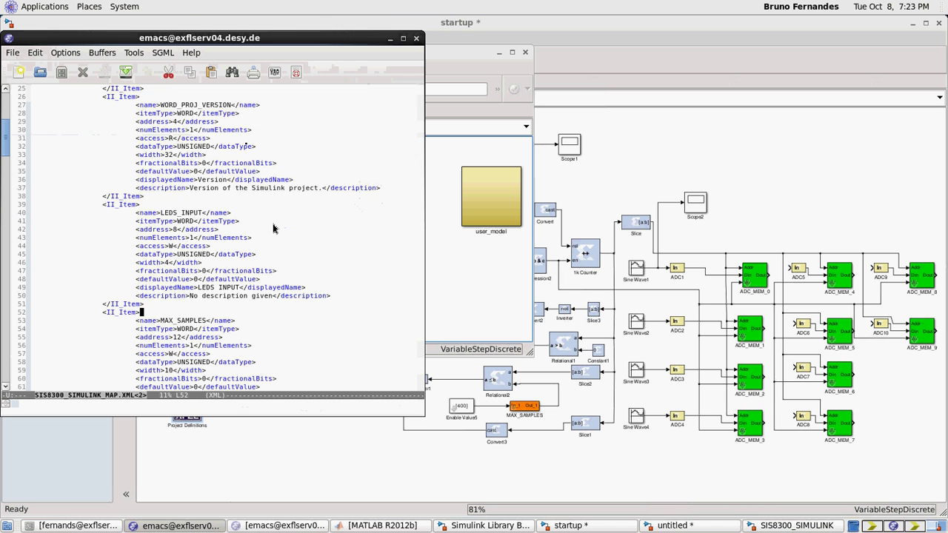
{"action": "left_click", "coordinate": [226, 138]}
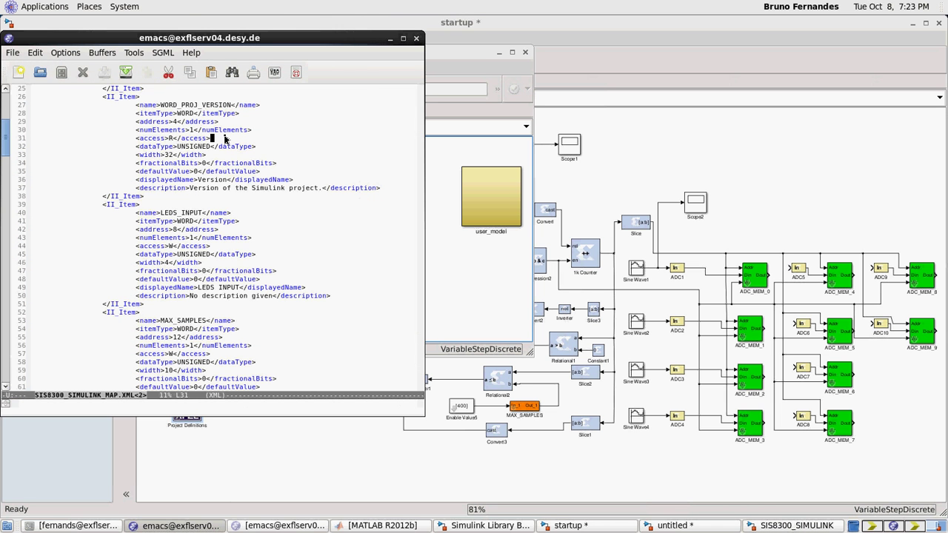
{"action": "left_click", "coordinate": [217, 238]}
Step: Switch to the ICALEPCS_presentation.pdf window in Adobe Reader with Alt+Tab
{"action": "key", "text": "alt+Tab"}
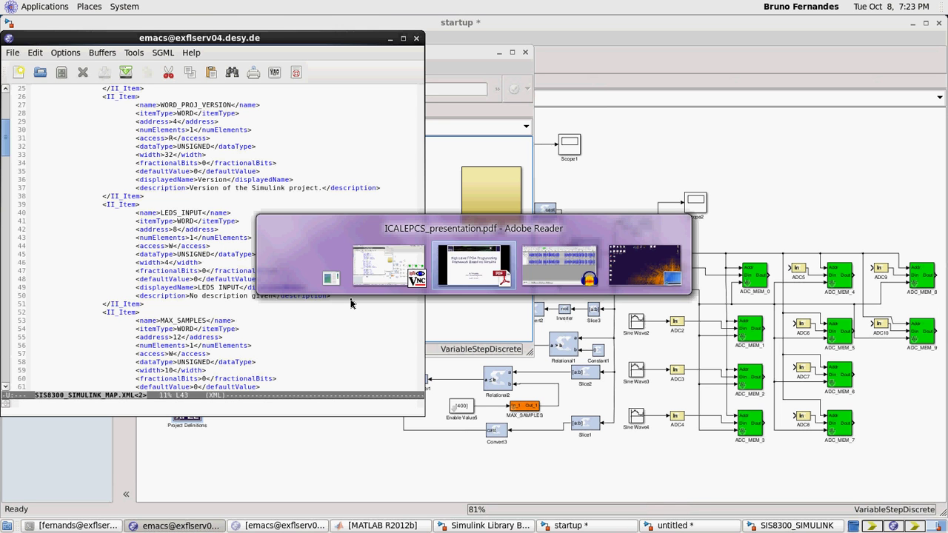